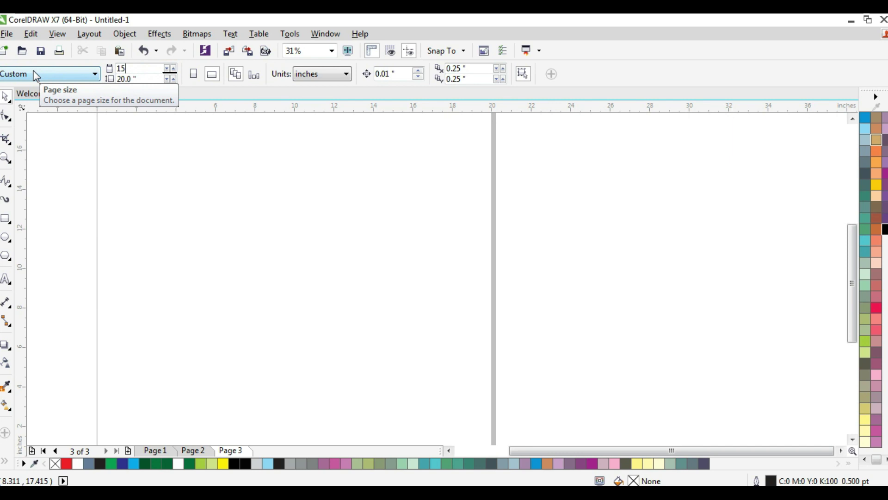
Set the page size to 16 inches wide by 9 inches high.
text(6)
key(Return)
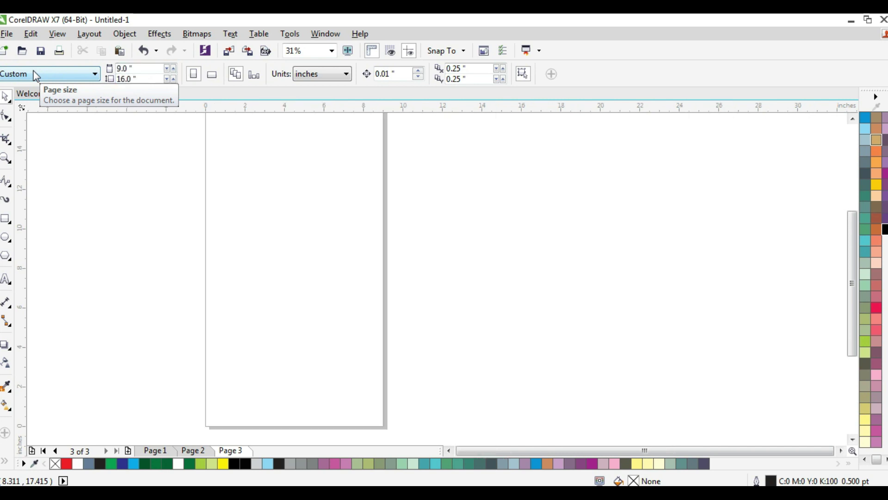
text(16)
key(Tab)
text(9)
key(Return)
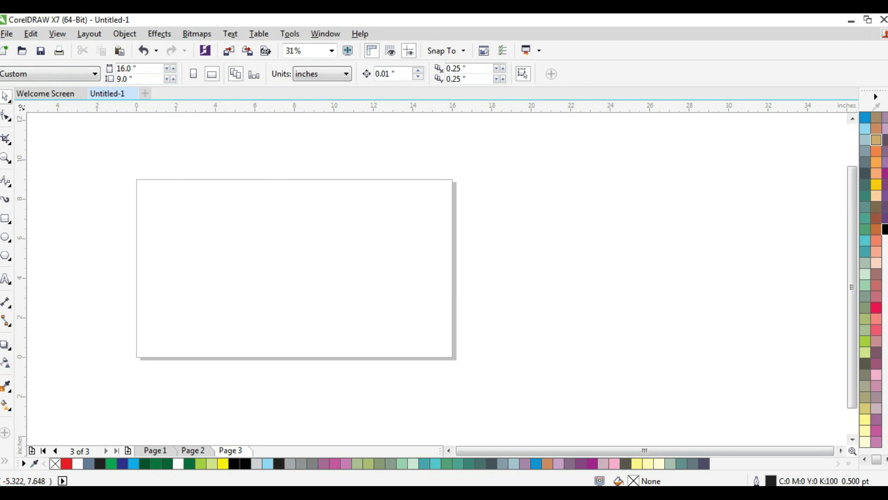
Draw a circle about 5 inches in diameter on the page.
click(5, 238)
scroll(145, 240, up, 1)
mouse_move(60, 164)
mouse_down()
mouse_move(173, 339)
mouse_move(256, 361)
mouse_up()
key(shift+F2)
Convert the circle to curves and pull its upper node into a point, forming a teardrop about 6.57 inches tall.
click(6, 116)
scroll(400, 181, down, 1)
key(ctrl+q)
scroll(415, 165, down, 1)
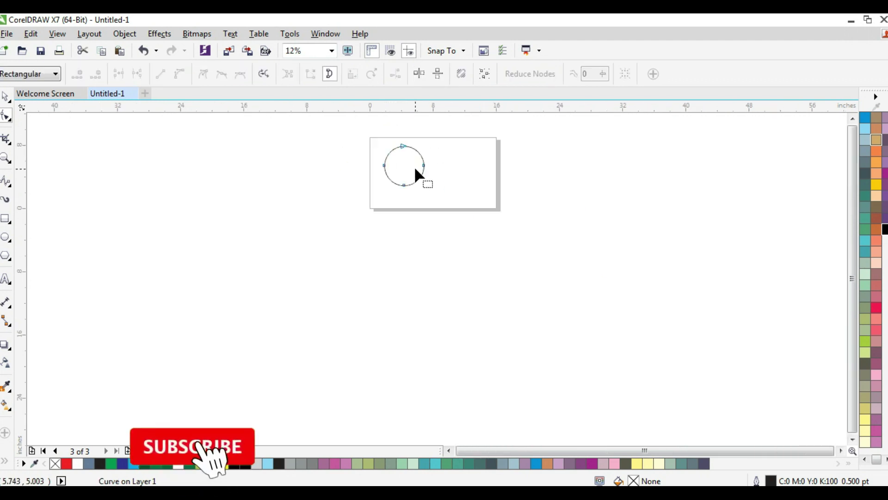
scroll(426, 138, up, 1)
drag(395, 180, 373, 170)
click(6, 97)
scroll(435, 258, down, 2)
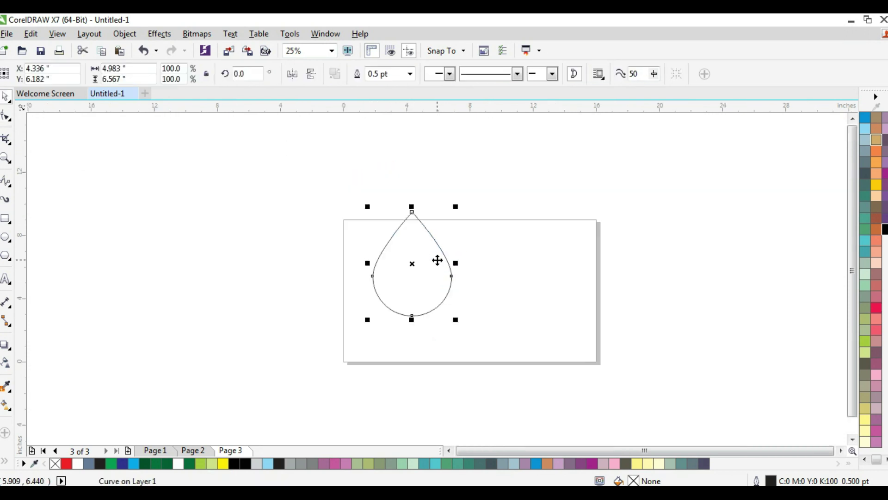
Rotate the teardrop 180 degrees so that its point faces down.
drag(455, 208, 347, 349)
click(468, 253)
click(434, 243)
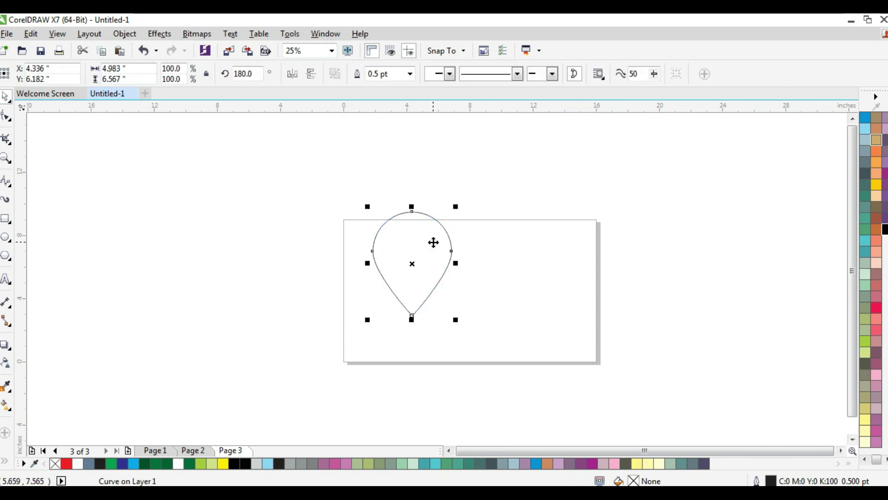
Move the teardrop fully onto the page's left half and fill it black.
scroll(434, 242, up, 3)
click(573, 269)
drag(504, 240, 362, 239)
click(883, 229)
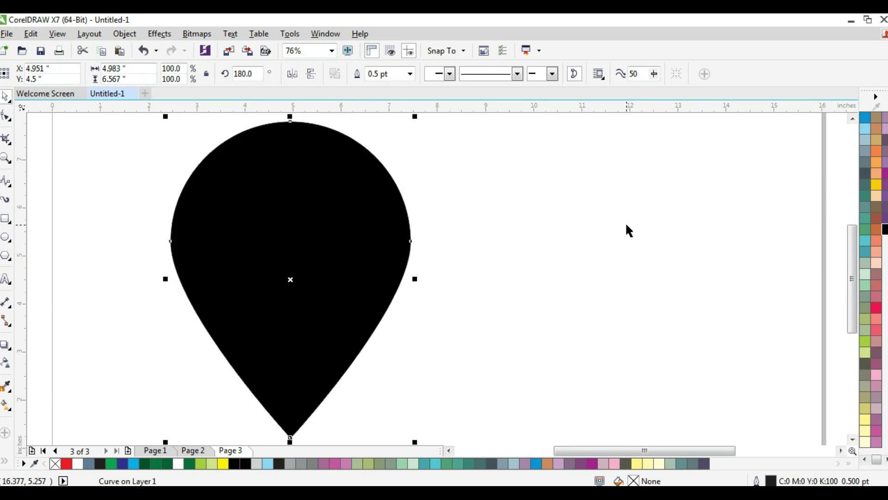
Draw a circle about 1.66 inches across in the pin's upper part and centre it horizontally with the pin.
click(6, 237)
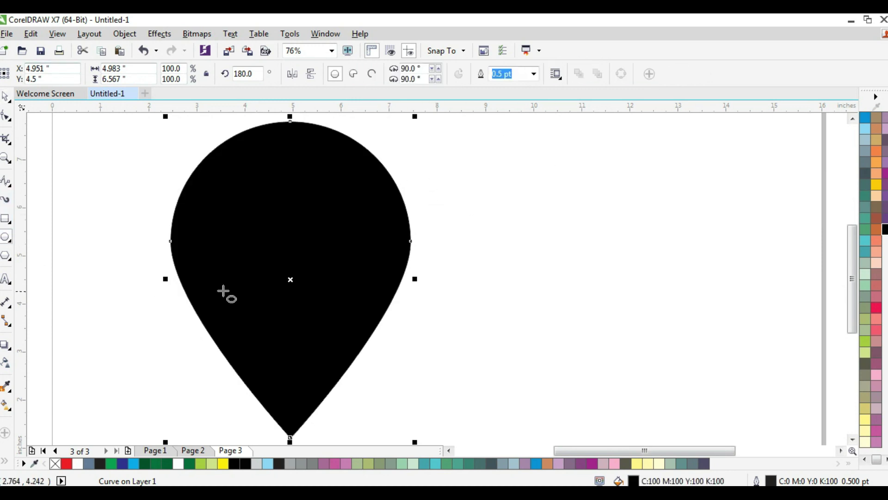
mouse_move(255, 182)
mouse_down()
mouse_move(298, 251)
mouse_move(278, 253)
mouse_up()
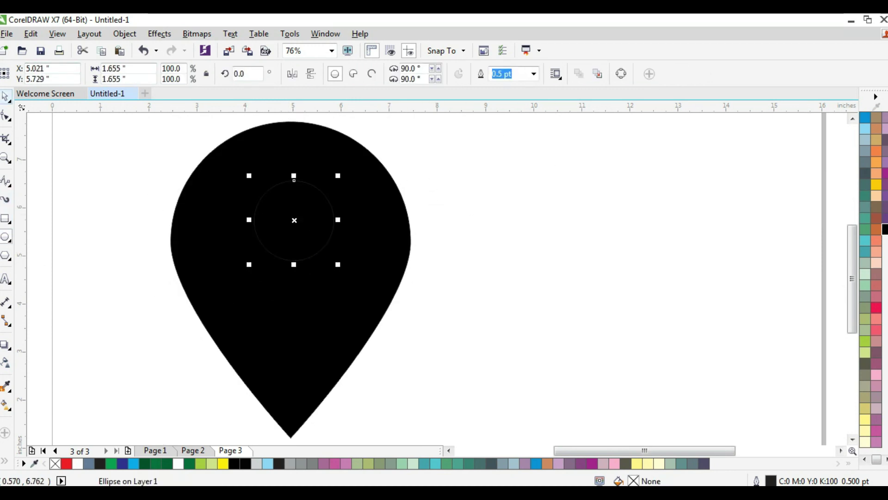
click(4, 96)
shift+click(264, 327)
key(c)
key(e)
shift+click(270, 365)
key(ctrl+z)
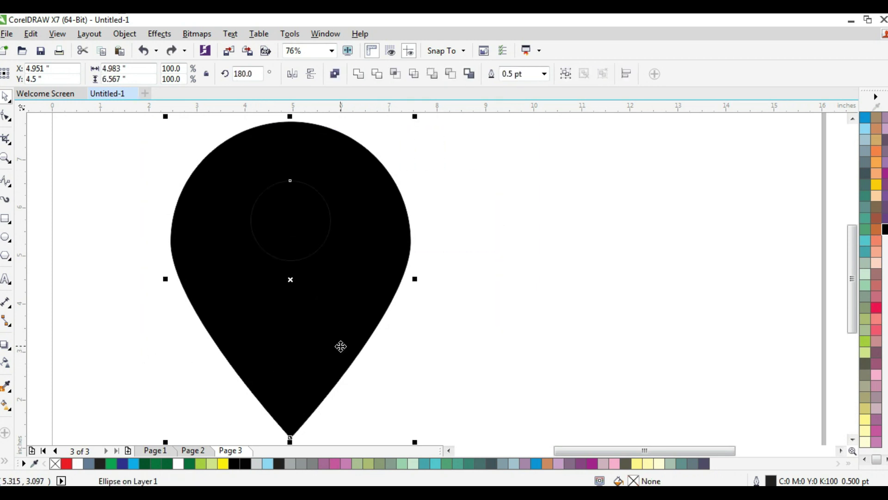
Fill the inner circle white and shrink it about its centre to about 1.33 inches.
key(Tab)
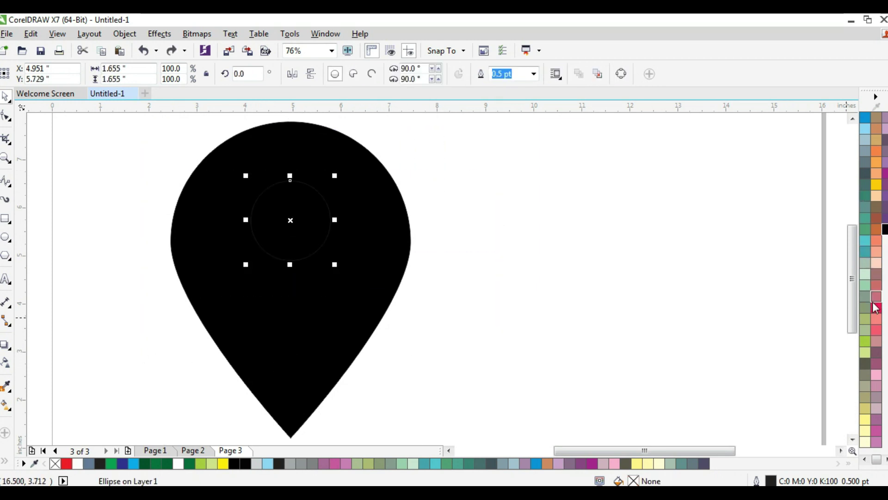
click(868, 460)
click(866, 244)
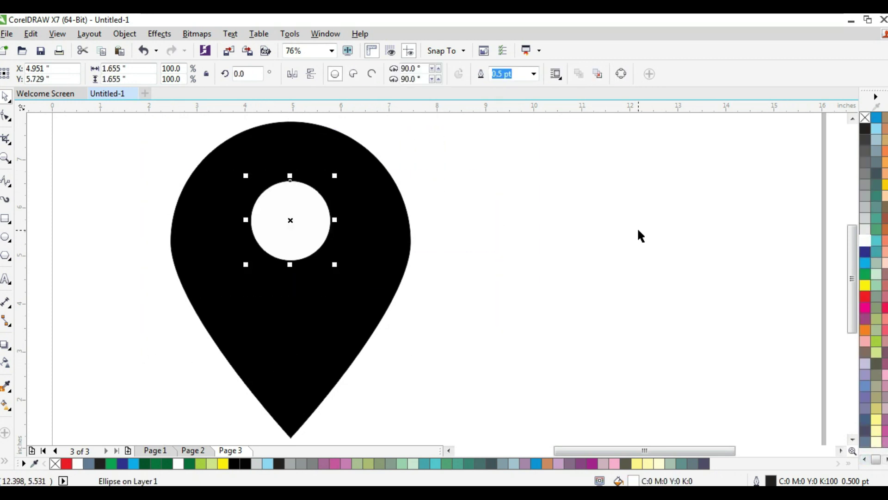
click(680, 226)
click(364, 230)
click(317, 222)
drag(337, 175, 330, 182)
click(342, 242)
scroll(343, 242, down, 2)
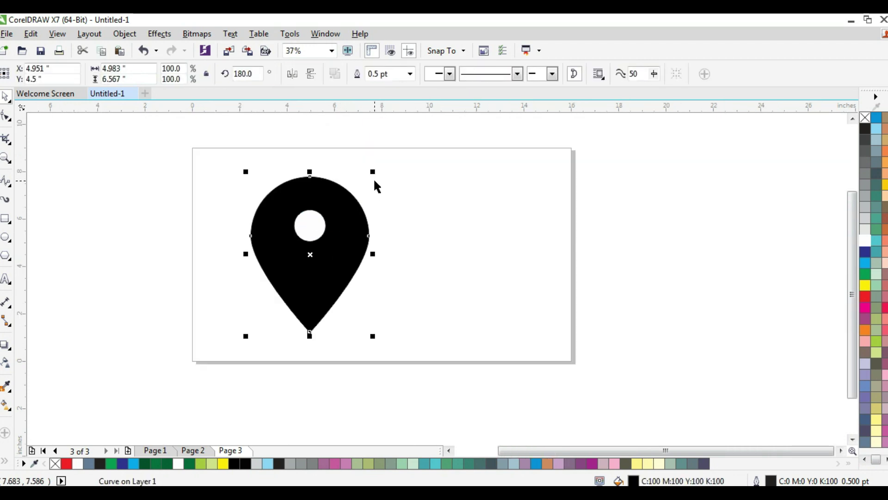
Try to align the white circle with the pin's vertical centre, and undo the alignment.
click(310, 226)
shift+click(327, 264)
key(e)
click(403, 283)
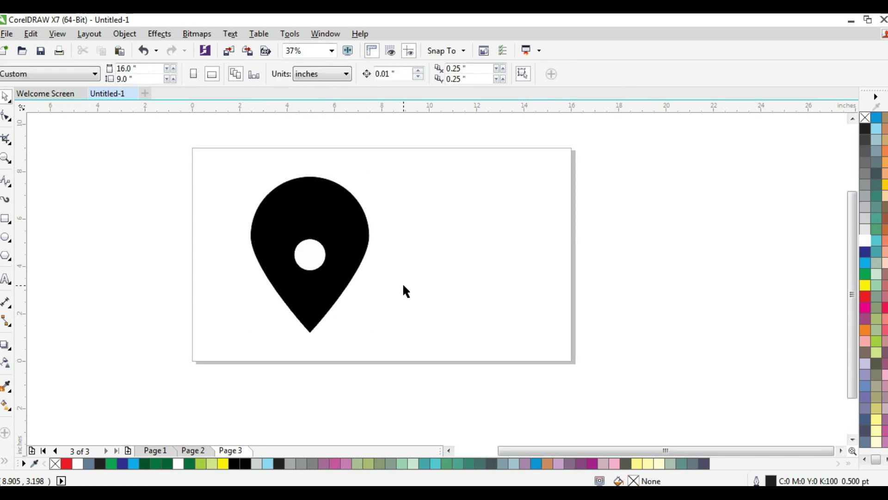
key(ctrl+z)
Draw a flat ellipse about 4.75 by 1.72 inches around the pin's tip and fill it black.
key(F7)
drag(255, 309, 371, 333)
click(5, 99)
scroll(324, 335, up, 1)
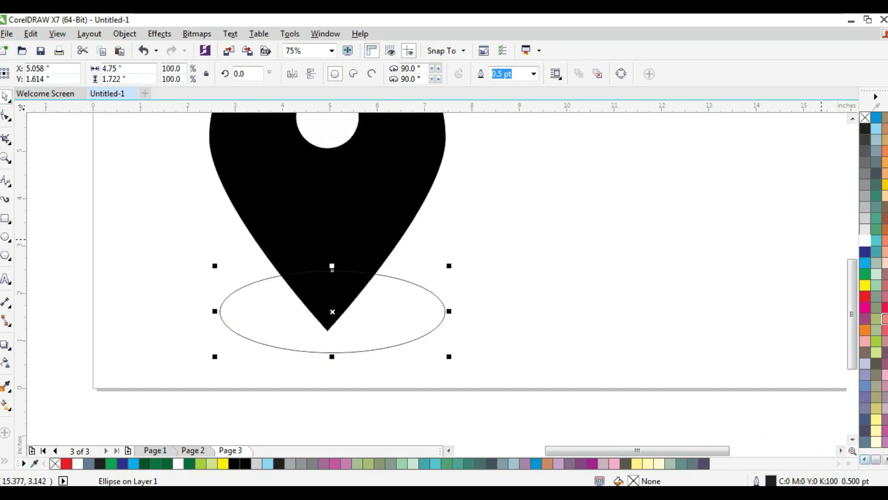
scroll(885, 278, down, 1)
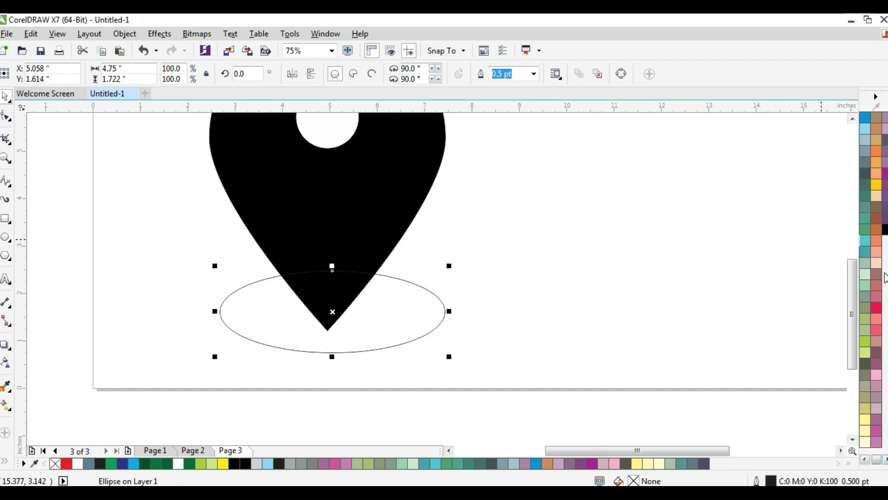
click(885, 229)
Make a smaller white concentric copy of the ellipse and widen it to leave a black ring of fairly even thickness.
drag(451, 269, 421, 276)
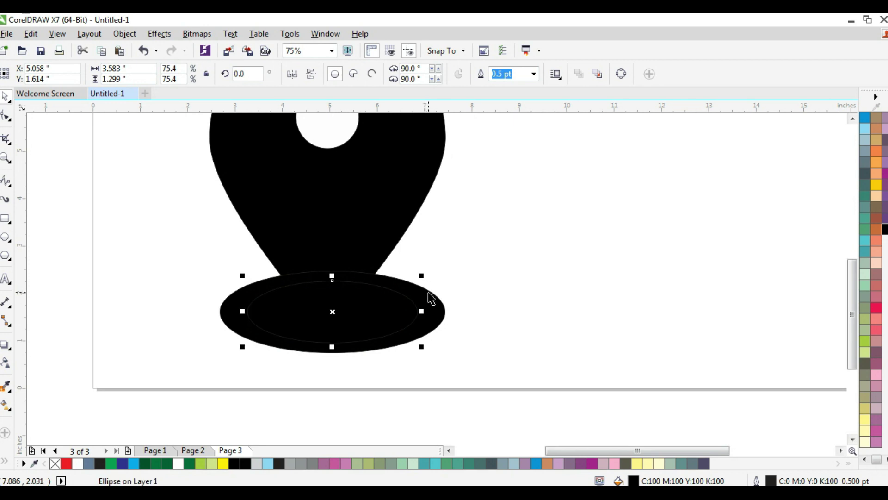
click(869, 456)
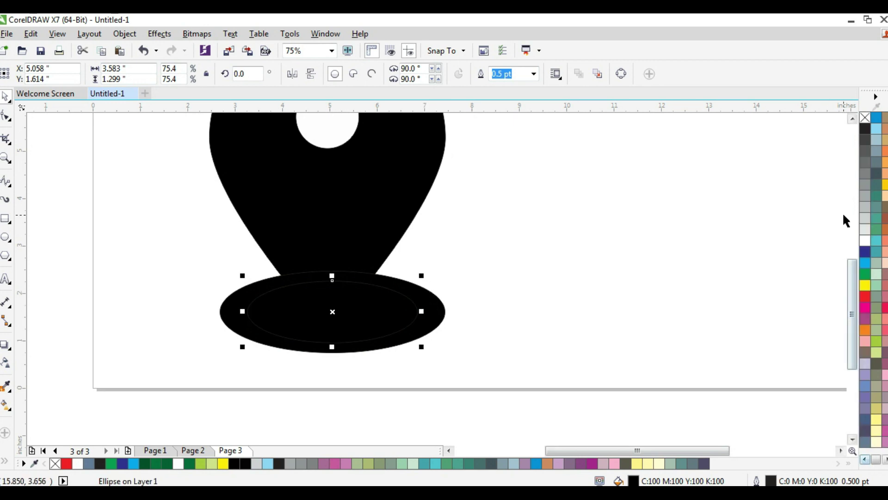
click(865, 241)
scroll(376, 313, up, 2)
drag(458, 310, 490, 319)
key(Escape)
Bring the pin in front of the ring and give it a white 15 pt outline.
click(363, 206)
key(shift+Page_Up)
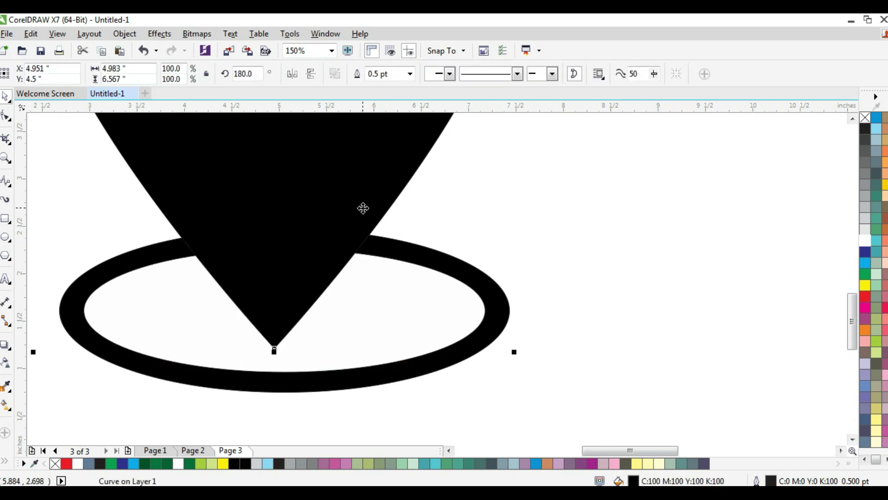
scroll(363, 208, down, 4)
key(F12)
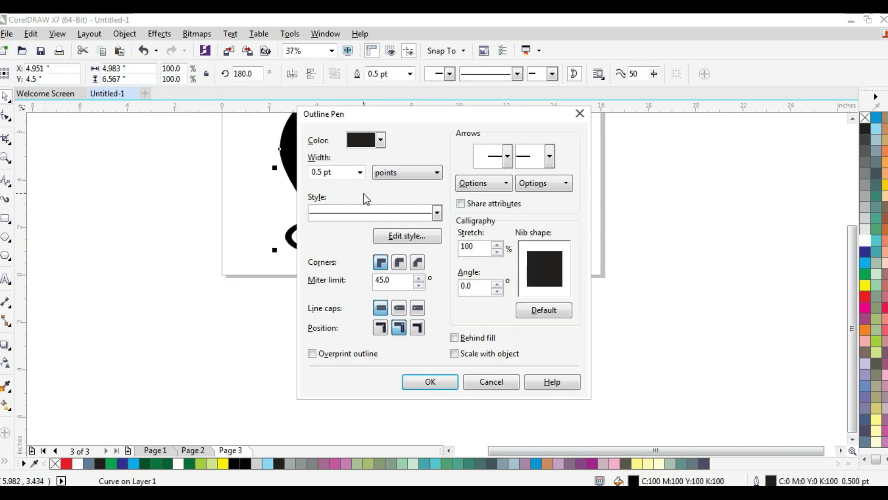
double_click(338, 174)
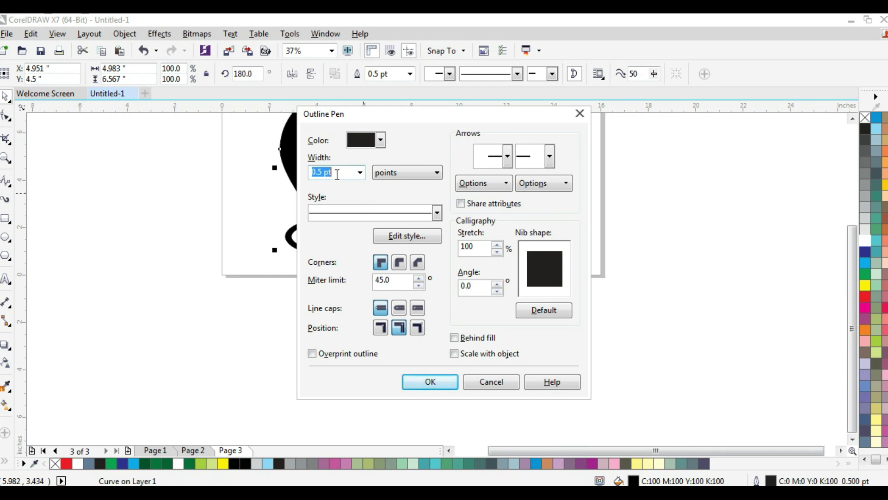
text(15)
key(Return)
right_click(864, 240)
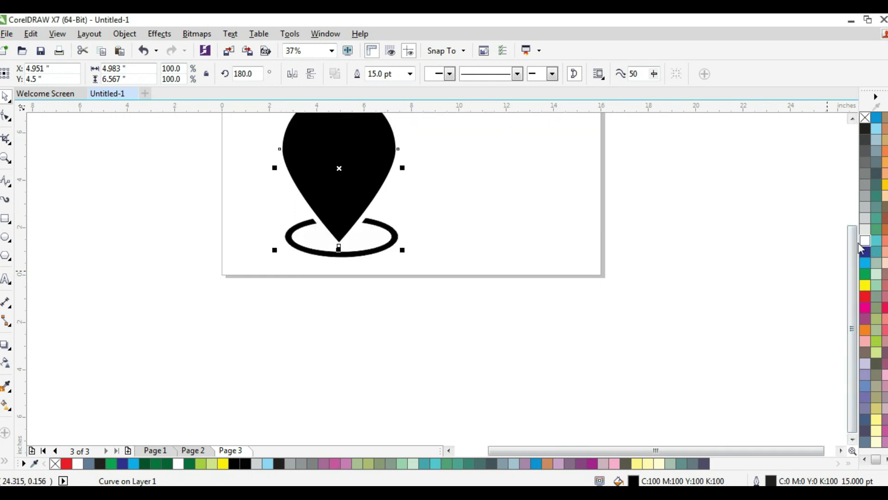
Group the two ellipses that form the ring.
click(538, 295)
key(F4)
scroll(470, 268, down, 1)
drag(546, 274, 393, 374)
key(ctrl+g)
Bring the white inner circle in front of the pin.
drag(524, 193, 366, 287)
key(shift+Page_Up)
key(F4)
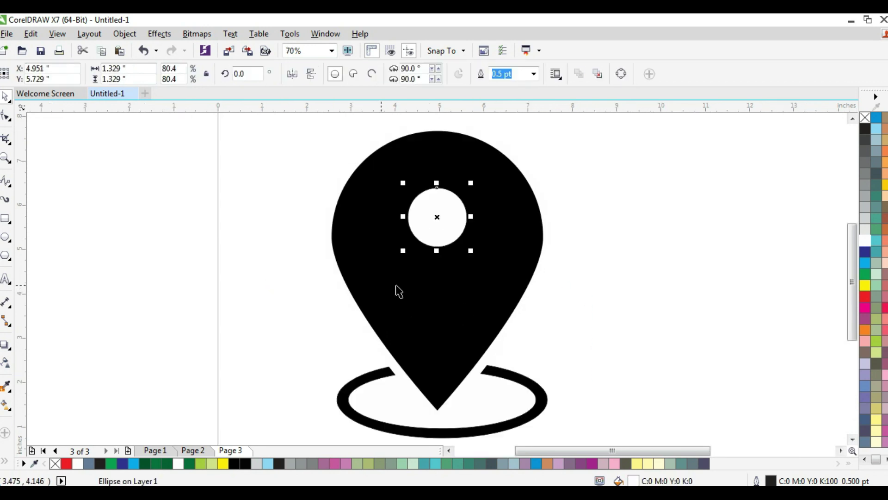
Adjust the white circle's size about its centre so that it ends up slightly smaller.
click(635, 323)
click(448, 237)
drag(471, 183, 459, 198)
click(623, 246)
click(484, 223)
click(444, 211)
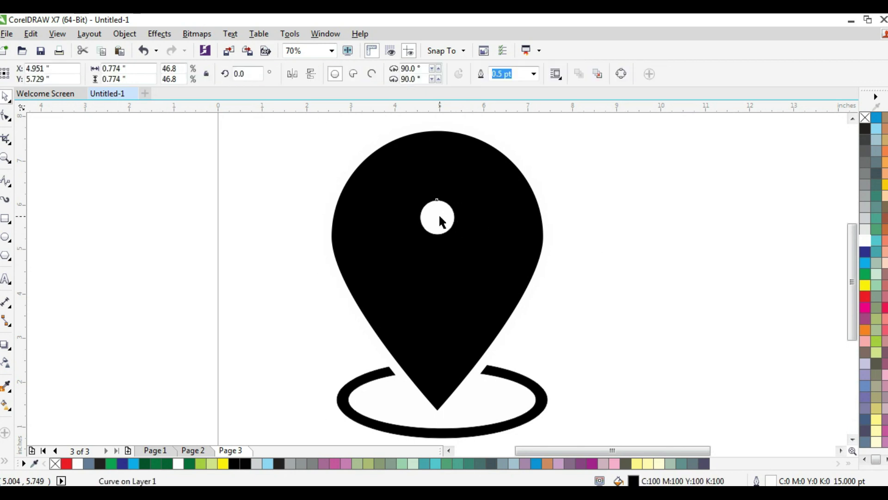
drag(460, 194, 470, 189)
click(517, 309)
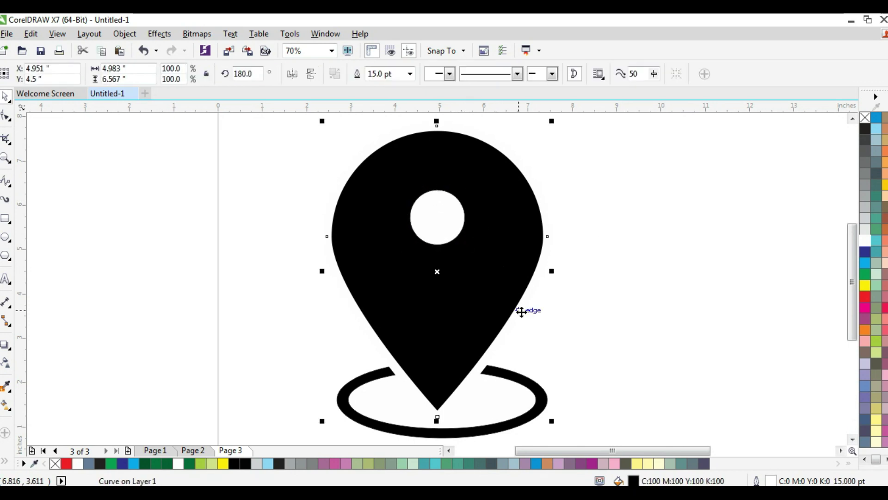
Group the circle, pin and ring, and narrow the icon to about 4.52 inches wide.
key(F3)
drag(579, 174, 381, 350)
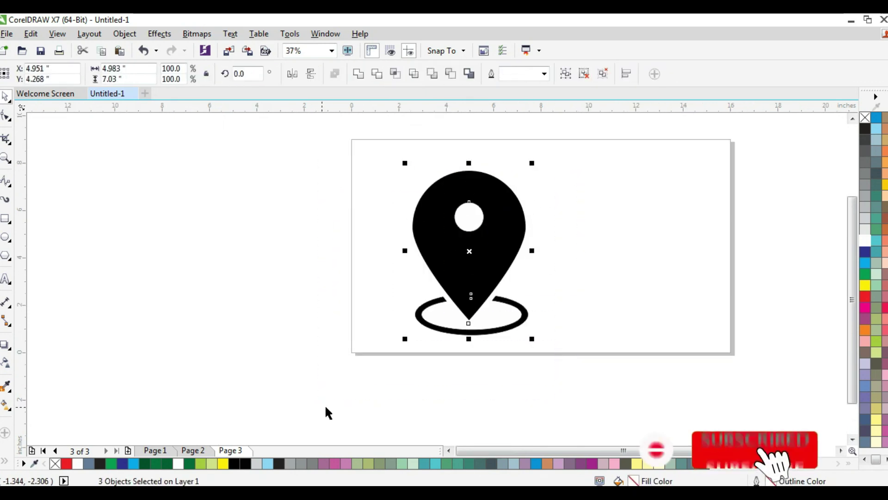
drag(532, 267, 540, 250)
scroll(509, 256, up, 2)
click(610, 304)
scroll(578, 273, down, 2)
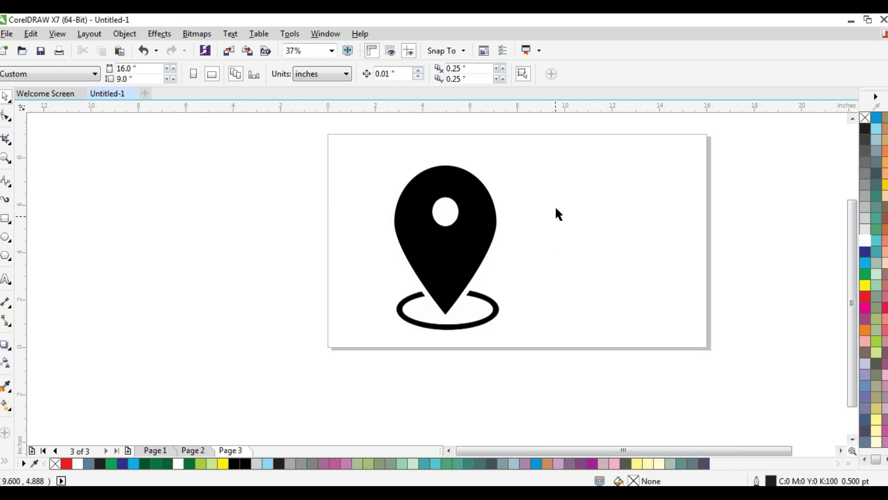
Move the icon group toward the page's left edge and widen it to about 4.83 inches.
drag(452, 252, 406, 245)
scroll(450, 219, up, 2)
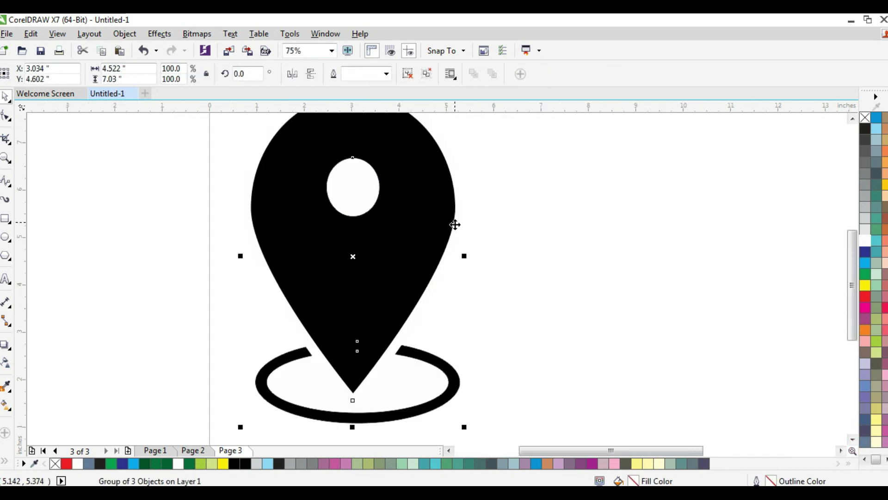
drag(464, 257, 472, 260)
scroll(422, 243, down, 2)
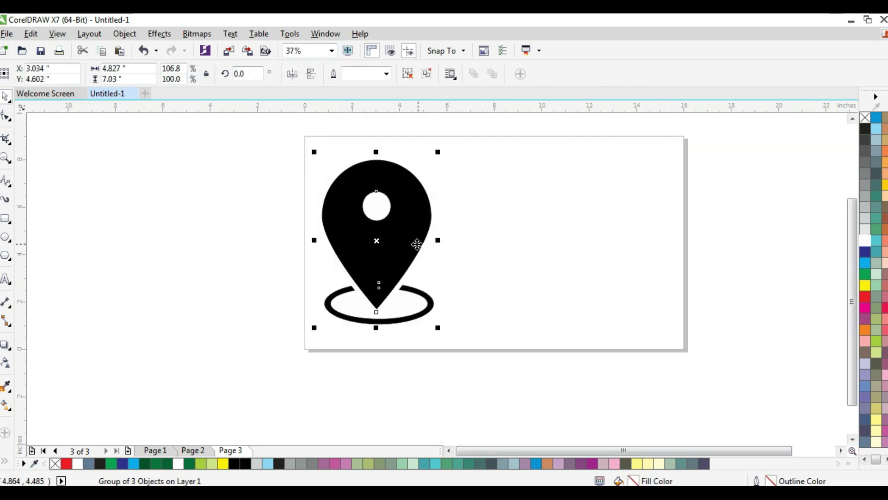
Duplicate the icon just to the right of the original and ungroup the copy.
drag(397, 249, 523, 259)
click(407, 74)
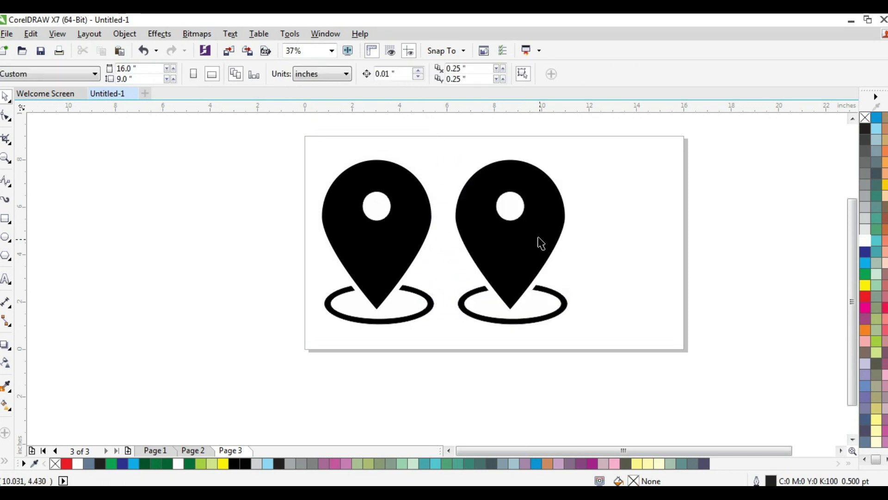
Paste the wood texture image onto the page.
click(537, 242)
key(ctrl+v)
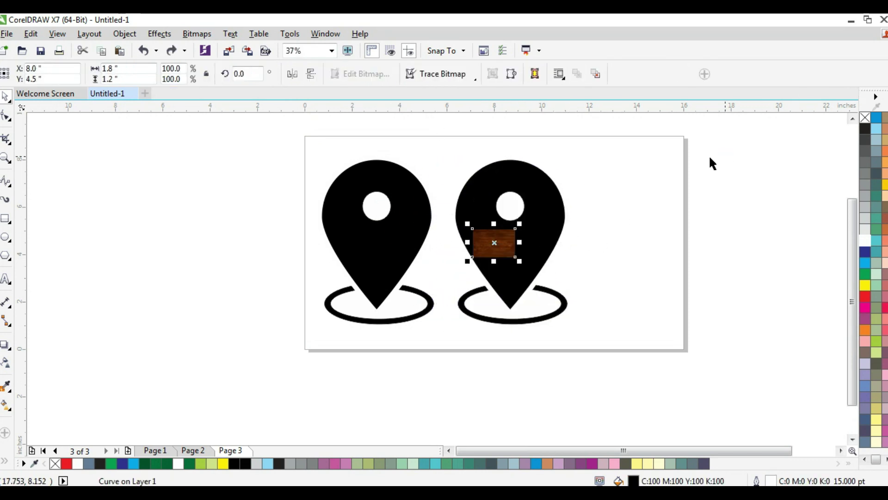
drag(526, 253, 670, 212)
right_click(670, 211)
key(Escape)
key(ctrl+z)
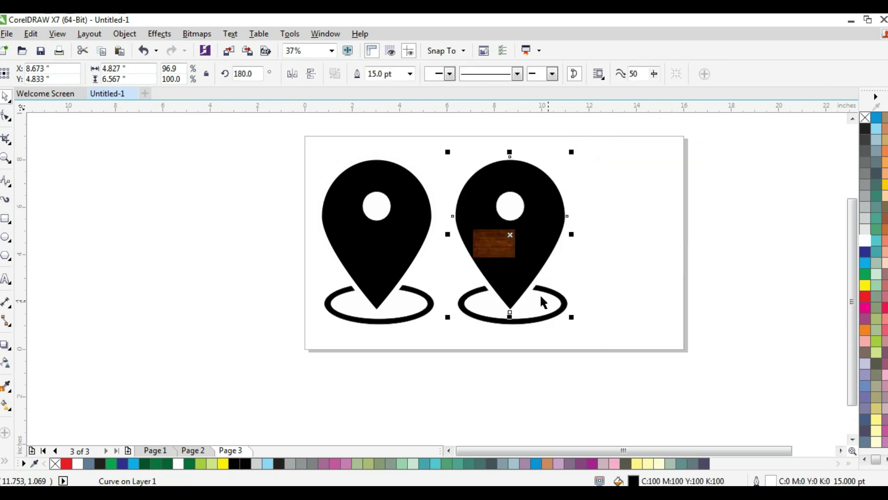
Duplicate the wood texture image near the page's right edge and PowerClip one copy inside the right-hand pin.
click(491, 242)
drag(492, 242, 683, 227)
right_click(684, 227)
click(742, 143)
click(504, 172)
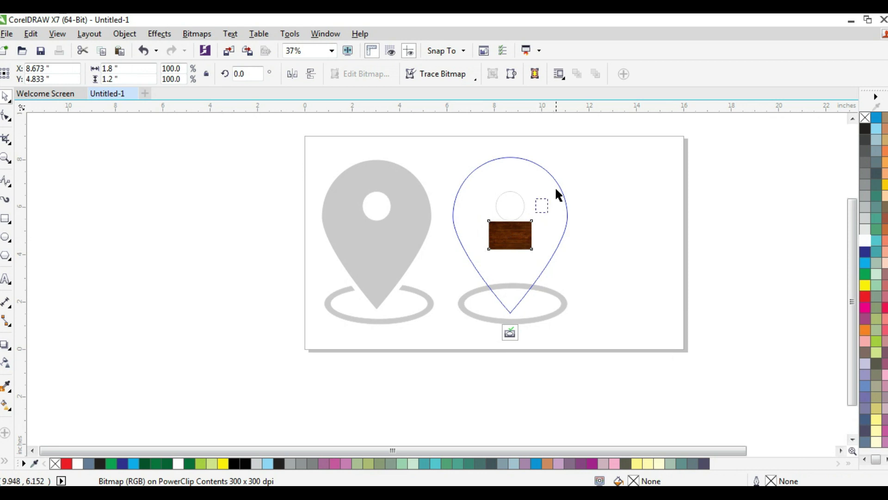
Enlarge the clipped wood image to about 13.2 by 8.8 inches to cover the pin, and finish editing the PowerClip.
drag(537, 215, 671, 237)
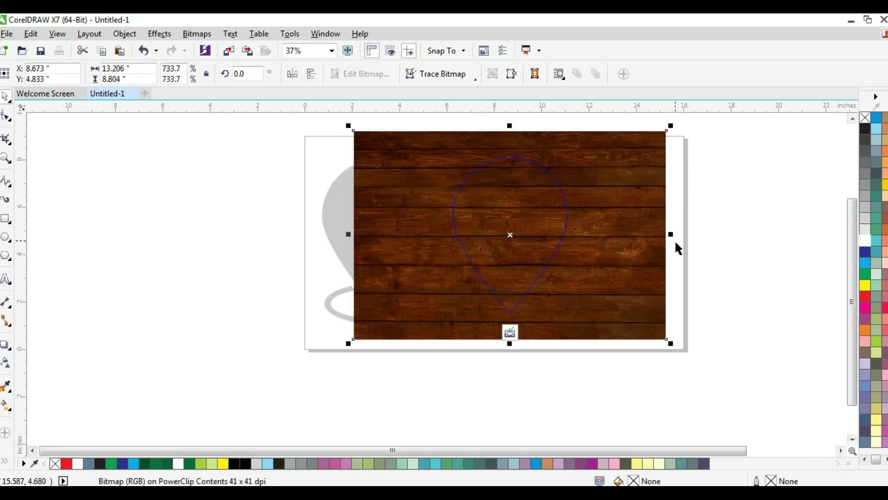
ctrl+click(725, 275)
click(726, 276)
key(F4)
Move the spare wood texture image to the lower right of the right-hand ring.
click(657, 389)
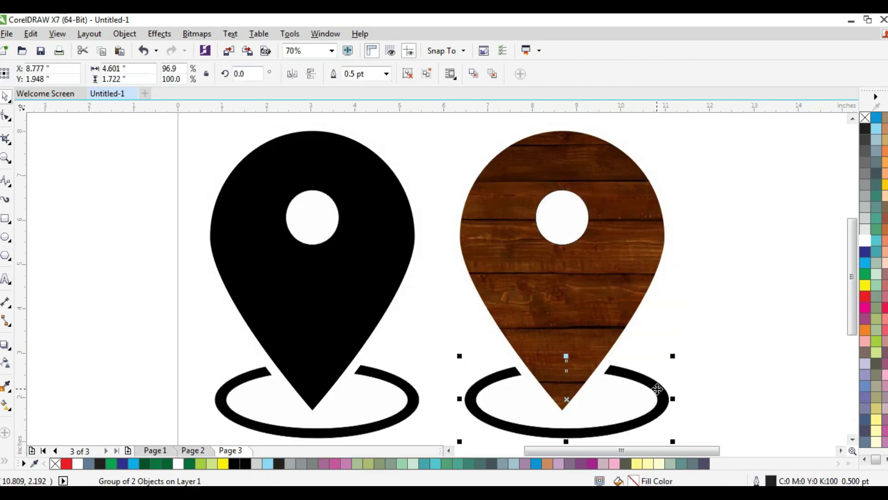
scroll(563, 241, down, 4)
key(Tab)
scroll(552, 254, up, 2)
drag(581, 232, 690, 314)
scroll(636, 301, up, 2)
drag(647, 294, 681, 294)
key(ctrl+z)
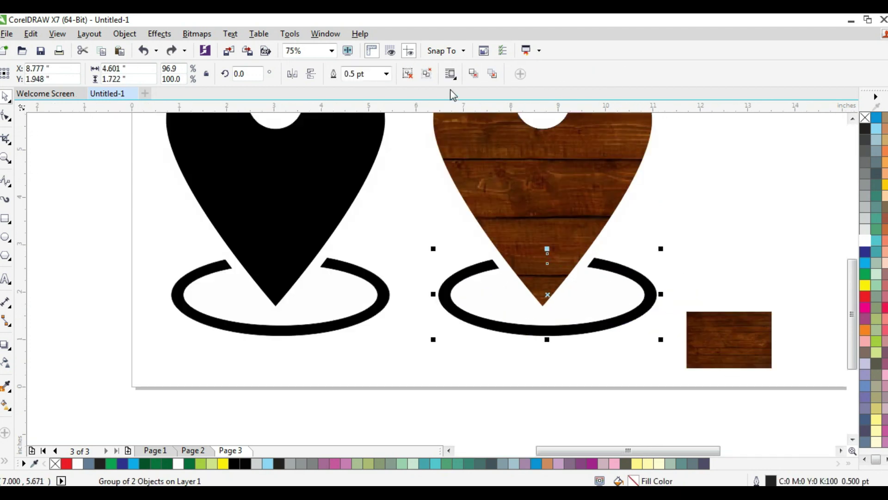
Ungroup the right-hand ring and PowerClip the spare wood texture image inside the ring.
click(413, 75)
click(648, 294)
click(740, 324)
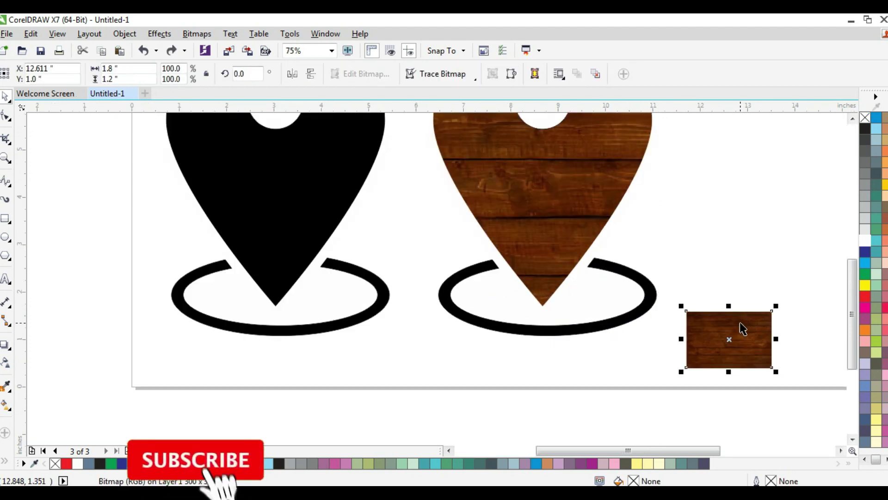
right_click(746, 321)
click(638, 142)
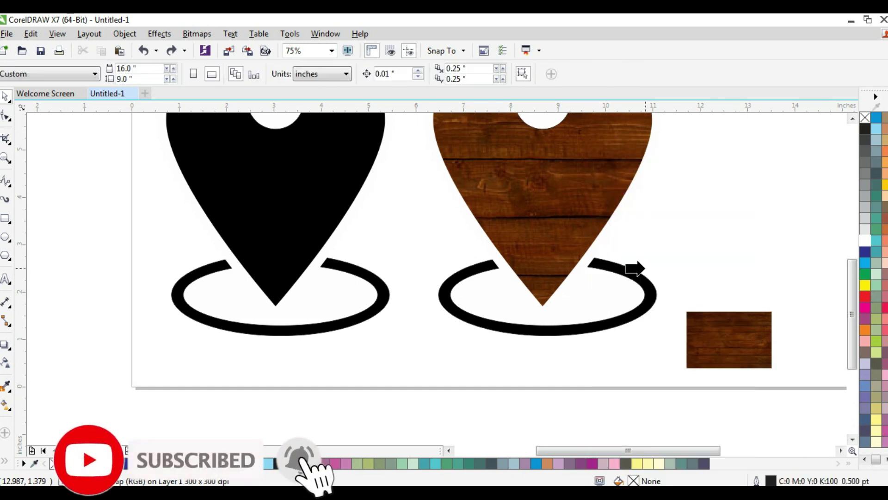
click(617, 267)
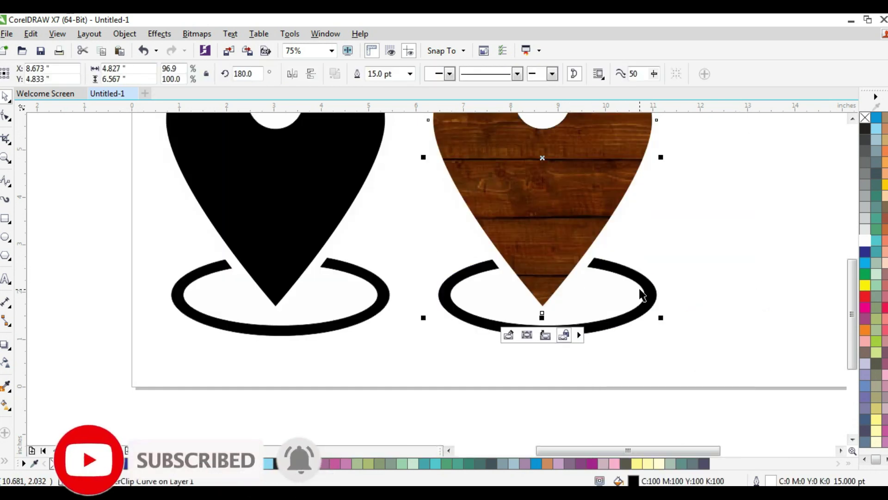
Enlarge the ring's clipped wood image to about 5.3 by 3.5 inches to cover the ring, and finish editing the PowerClip.
ctrl+click(650, 286)
click(588, 281)
drag(595, 263, 676, 207)
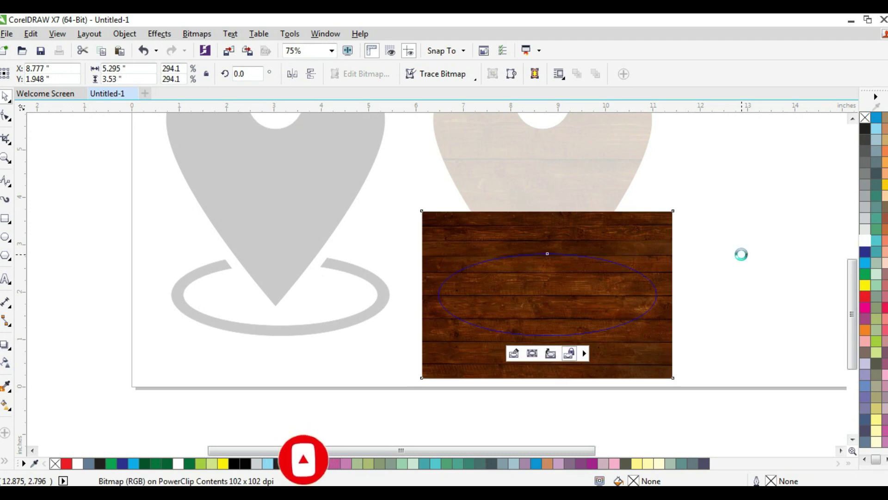
ctrl+click(743, 255)
click(748, 269)
key(F4)
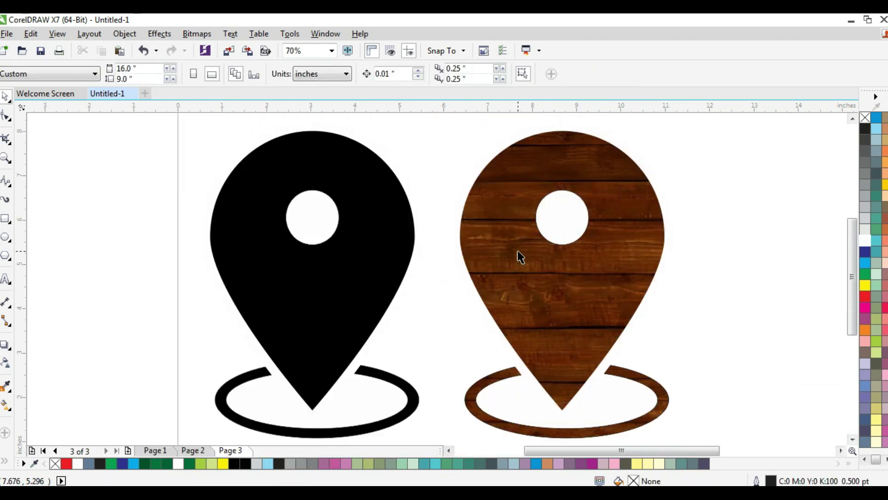
Select the black and wood-textured pin icons with their rings and group them.
scroll(509, 207, down, 2)
drag(324, 334, 325, 335)
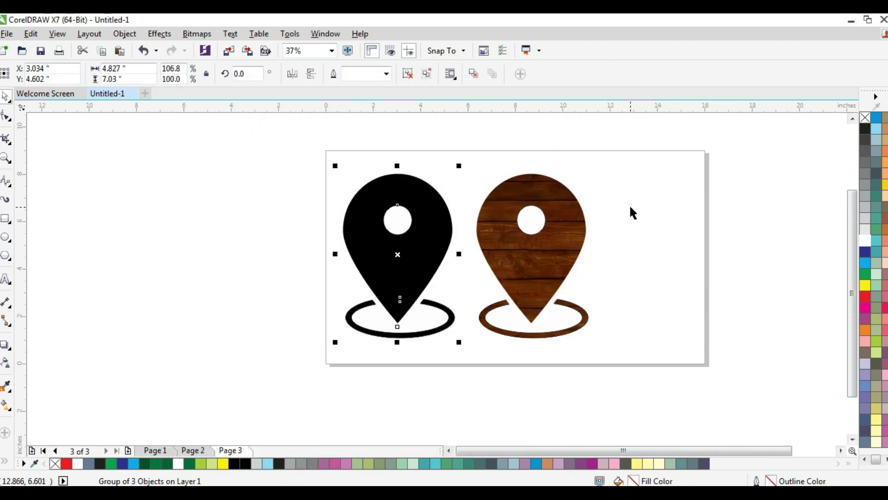
drag(653, 160, 439, 354)
scroll(536, 255, up, 2)
scroll(531, 284, down, 2)
drag(671, 171, 264, 393)
key(ctrl+g)
Reposition the pin icons and enlarge them slightly to fill more of the page.
drag(551, 262, 563, 263)
drag(610, 182, 622, 174)
drag(622, 357, 627, 360)
key(shift+F2)
click(170, 365)
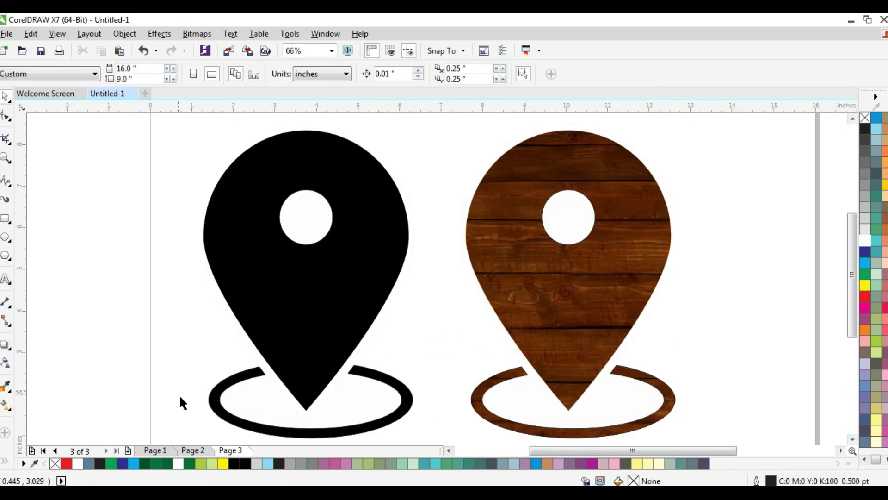
Add a fourth page, bring in the dark texture and blank pin mockup images, and move the texture aside to the left.
click(129, 451)
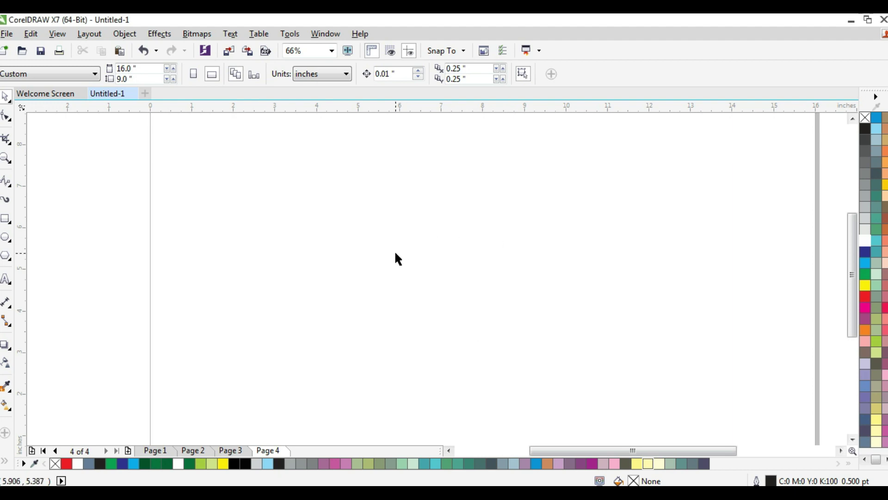
scroll(378, 231, down, 4)
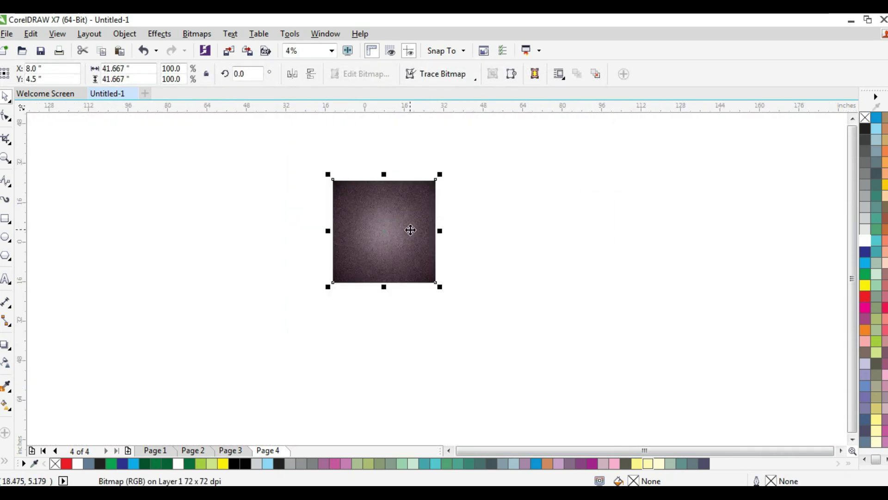
scroll(413, 210, up, 1)
click(511, 180)
drag(394, 270, 202, 270)
Scale the pin mockup and dark texture images down to about 9.75 inches square and move the texture onto the page.
click(389, 221)
drag(462, 143, 385, 211)
click(234, 240)
key(ctrl+r)
drag(148, 242, 215, 262)
scroll(365, 238, up, 2)
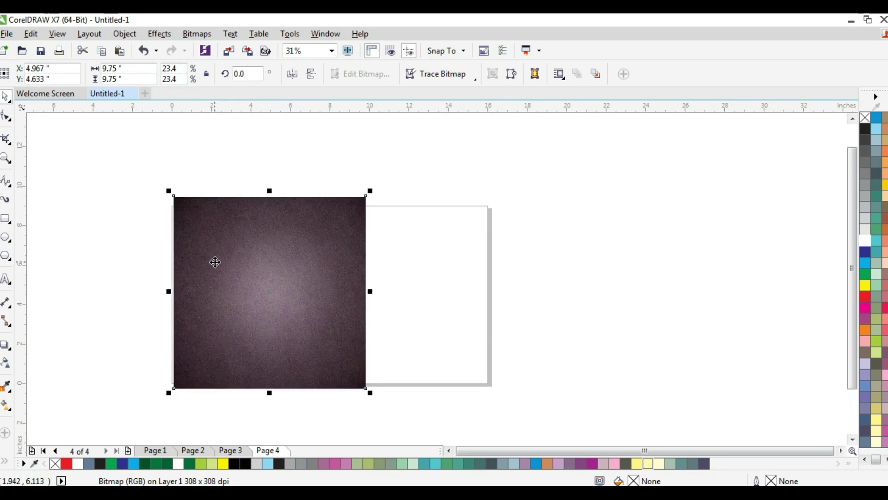
Resize the dark texture to 9 by 16 inches, rotate it to landscape, and move it to cover the page.
drag(376, 189, 358, 203)
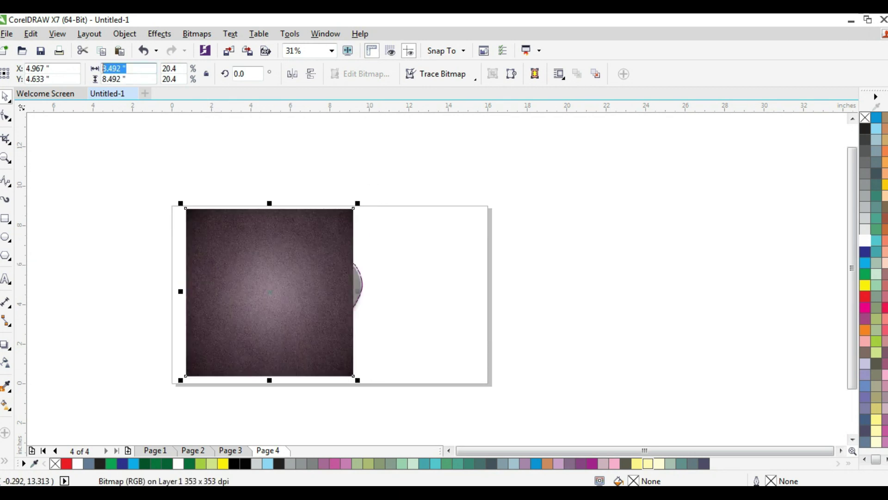
key(Return)
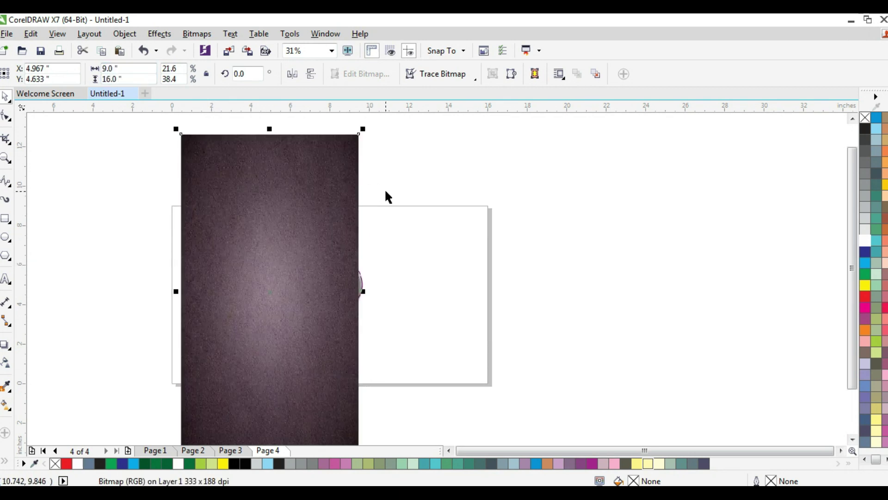
drag(364, 131, 414, 358)
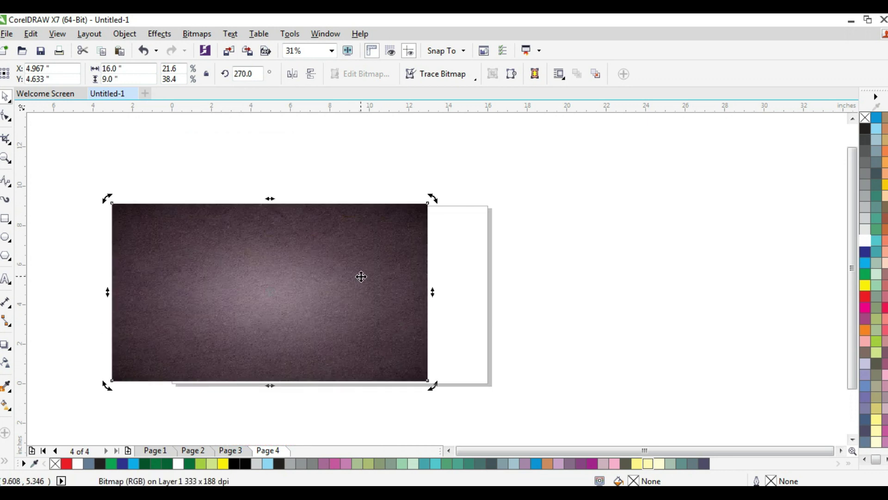
drag(359, 276, 419, 278)
click(86, 390)
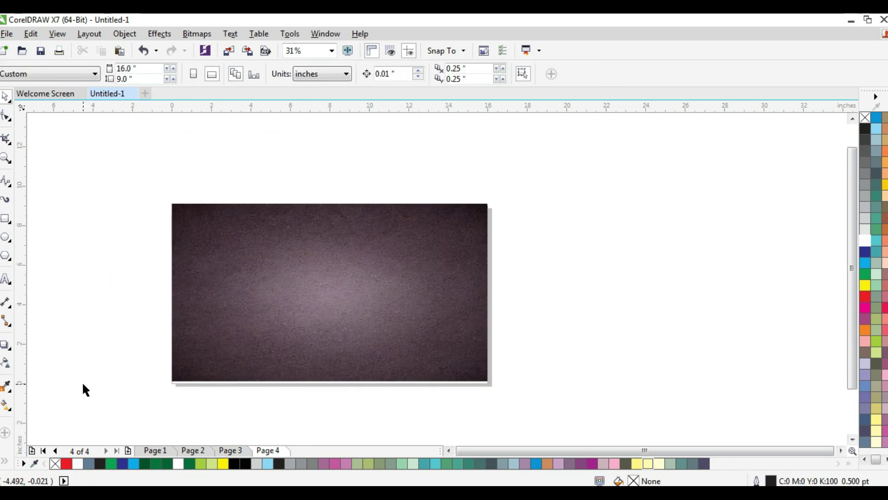
Bring the pin mockup image in front of the texture and crop its top and left edges closer to the pin.
drag(625, 170, 211, 434)
key(shift+Page_Up)
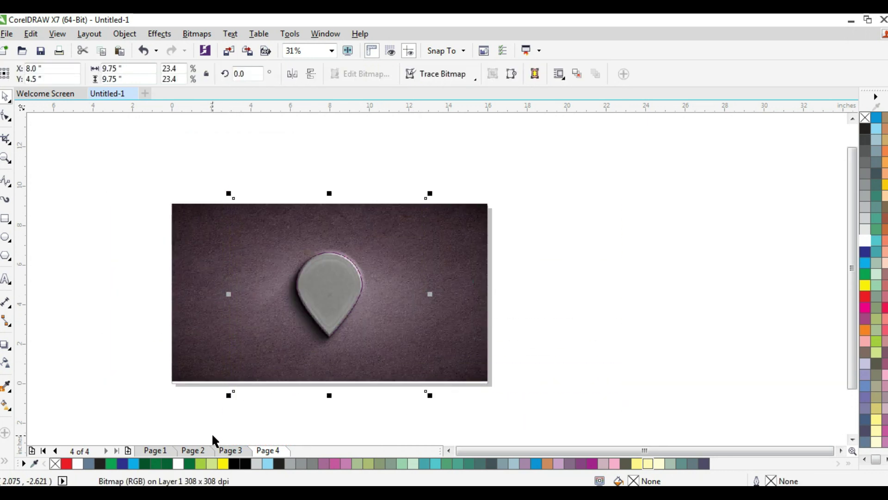
key(F10)
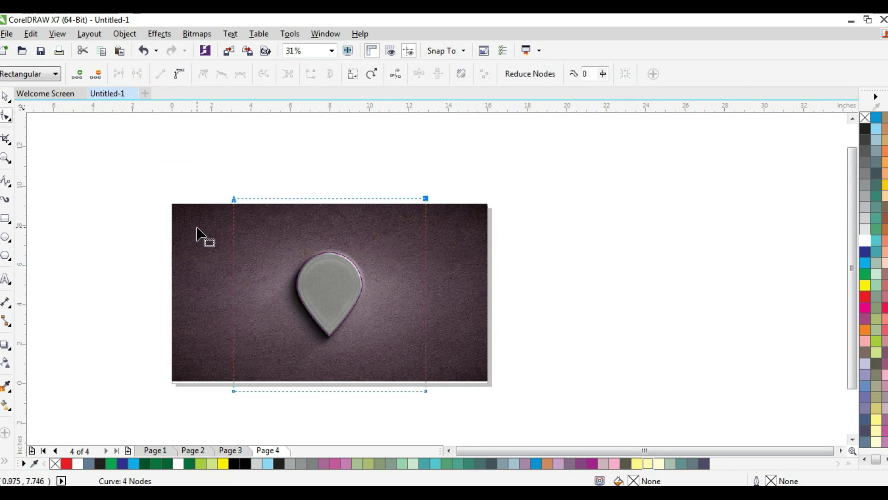
drag(233, 199, 230, 245)
scroll(269, 385, up, 1)
drag(199, 396, 309, 396)
Crop the bottom and right edges of the pin mockup image, leaving it about 4.1 by 5.1 inches.
scroll(287, 320, down, 2)
scroll(440, 363, up, 2)
drag(446, 372, 446, 283)
scroll(446, 278, down, 1)
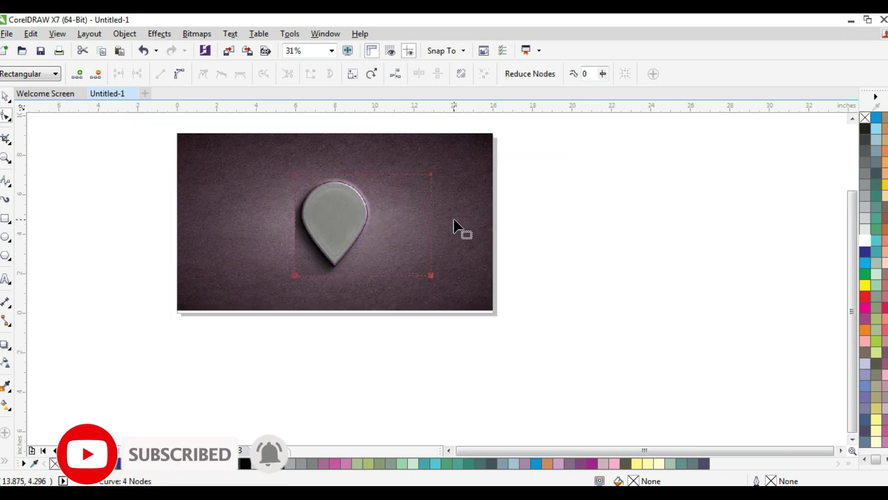
drag(337, 334, 336, 334)
scroll(396, 259, up, 1)
drag(467, 292, 355, 288)
scroll(365, 287, down, 1)
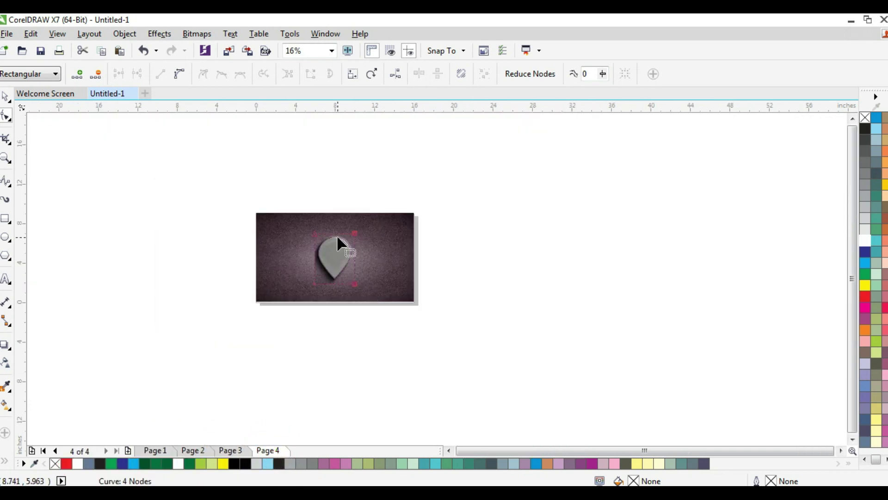
Move the cropped pin mockup image to the left part of the texture background.
scroll(96, 184, up, 1)
click(7, 98)
click(6, 96)
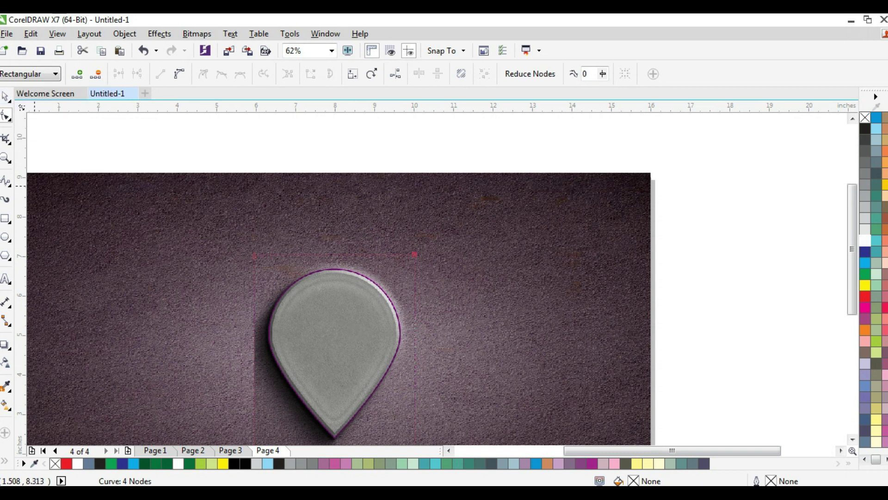
scroll(323, 278, down, 2)
drag(309, 308, 262, 312)
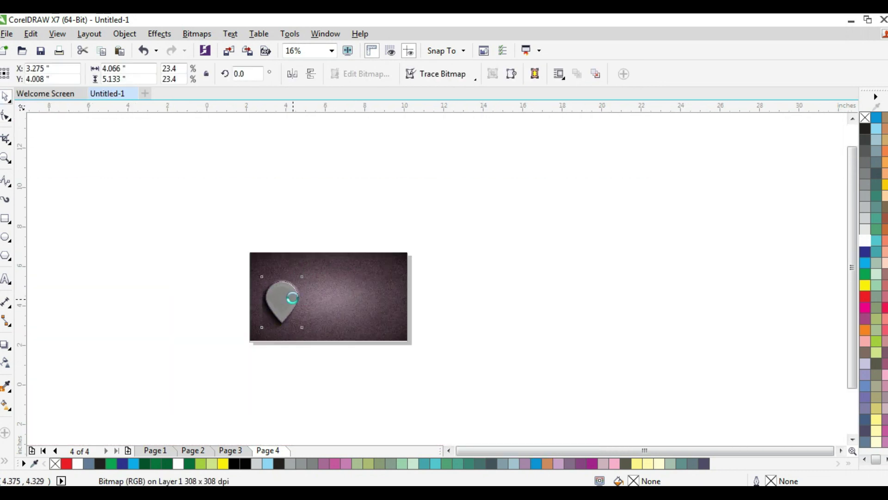
scroll(293, 299, up, 1)
click(319, 253)
Enlarge the pin mockup image to about 5.7 by 7.3 inches and place a duplicate beside it on the right.
click(275, 306)
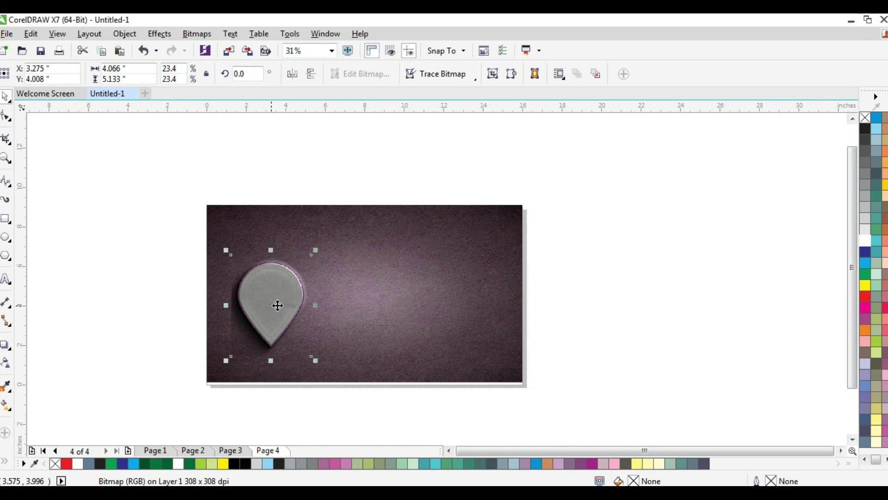
drag(316, 252, 347, 207)
drag(313, 267, 426, 267)
right_click(426, 267)
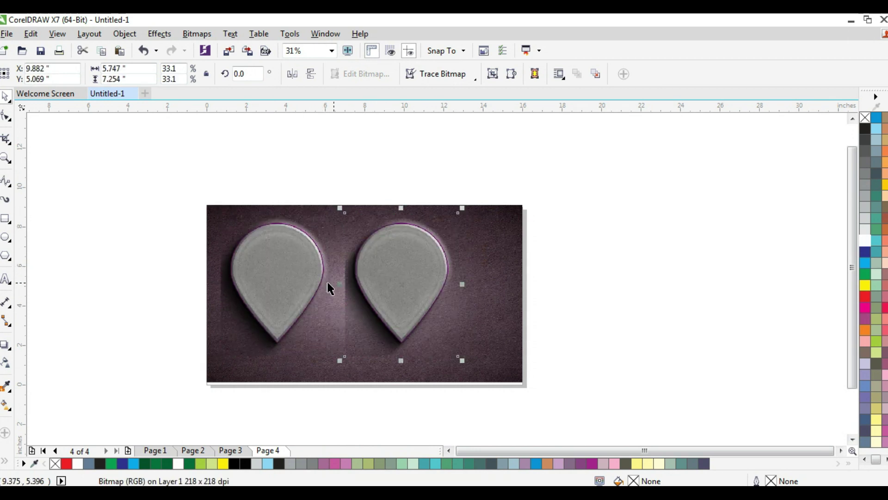
Group the two pin mockup images and centre the group horizontally and vertically on the texture background.
shift+click(299, 277)
key(ctrl+g)
shift+click(507, 303)
key(c)
key(e)
click(619, 321)
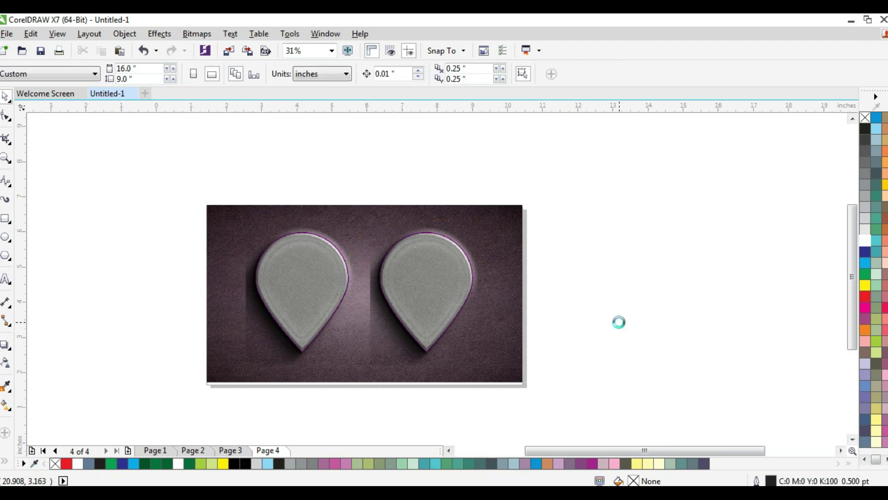
key(F4)
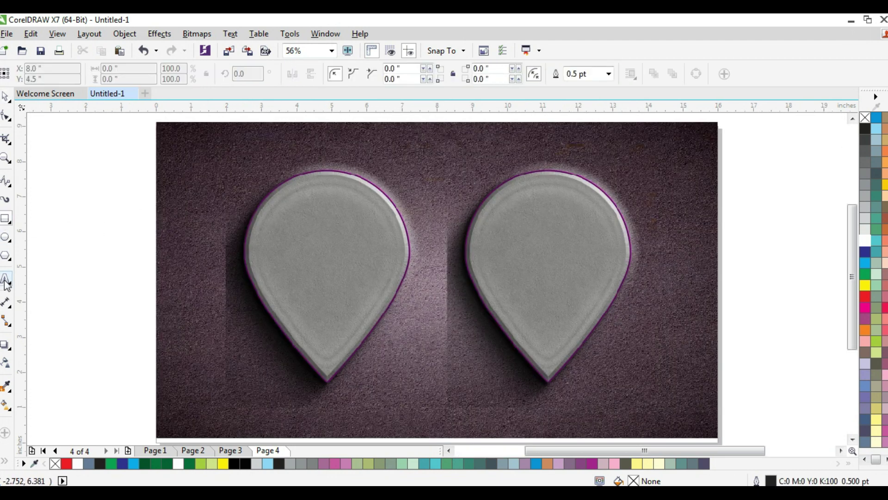
Add the text LOCATION LOGO beside the page and set its font to Arial Black.
click(6, 280)
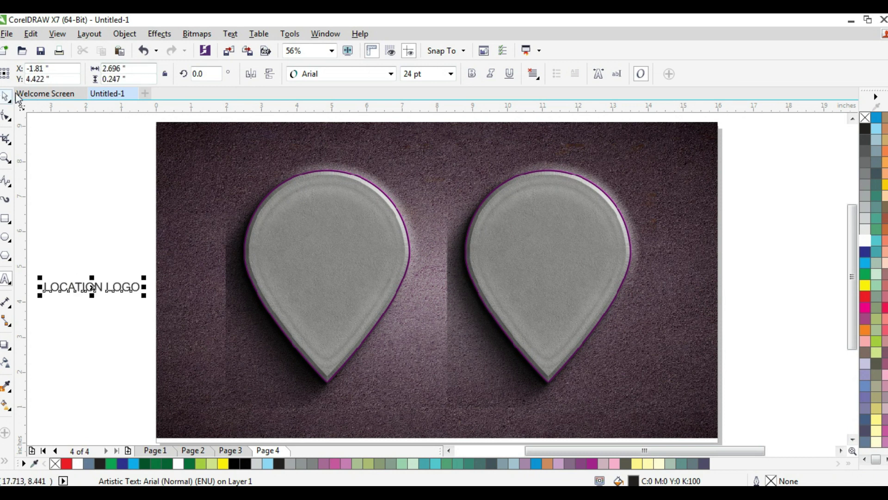
click(473, 73)
click(331, 75)
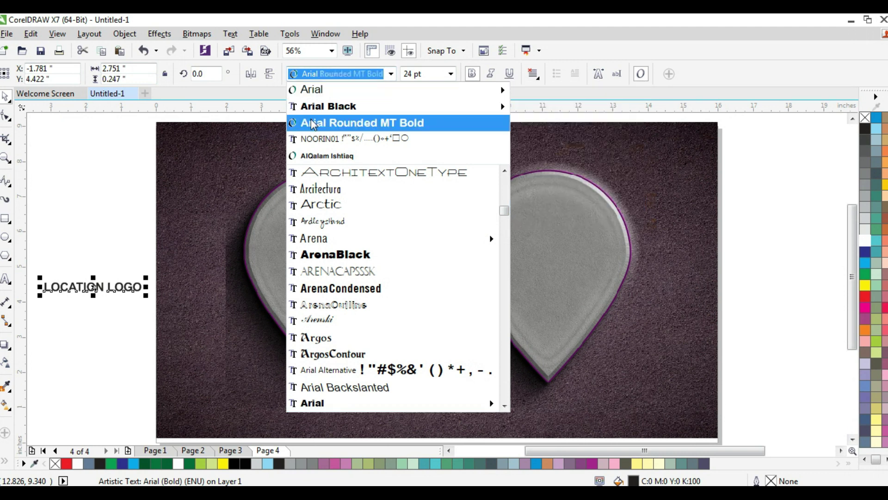
click(324, 107)
scroll(132, 286, down, 1)
Place the LOCATION LOGO text below the pins, enlarge it to about 65 pt and fill it white.
drag(132, 279, 552, 383)
drag(453, 403, 490, 400)
scroll(468, 378, down, 4)
click(865, 240)
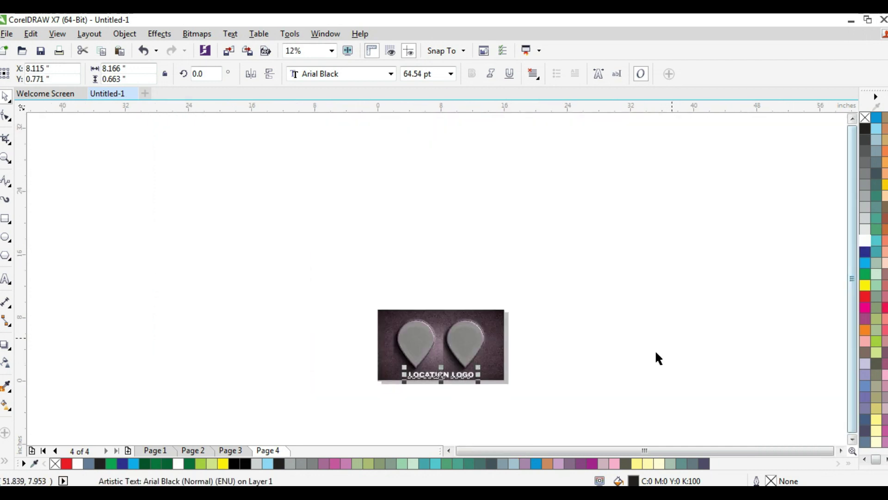
click(738, 301)
Review the whole mockup page and preview it full screen.
scroll(452, 375, up, 2)
scroll(340, 325, down, 3)
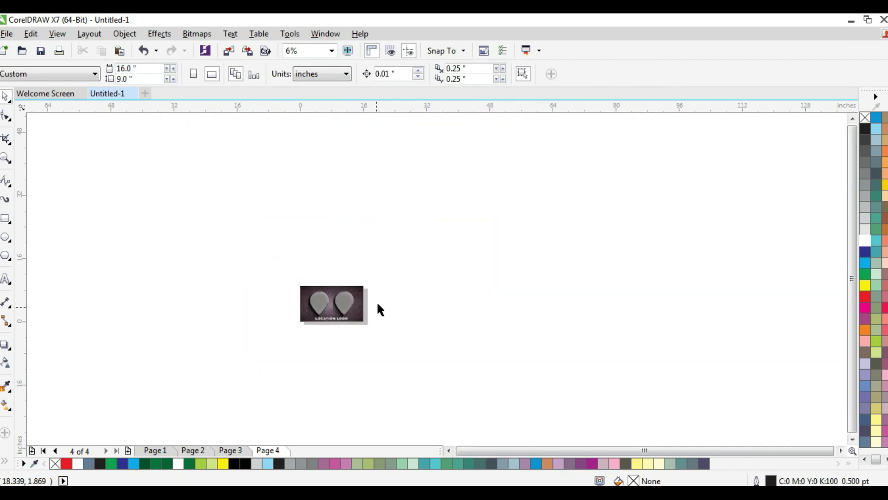
key(shift+F4)
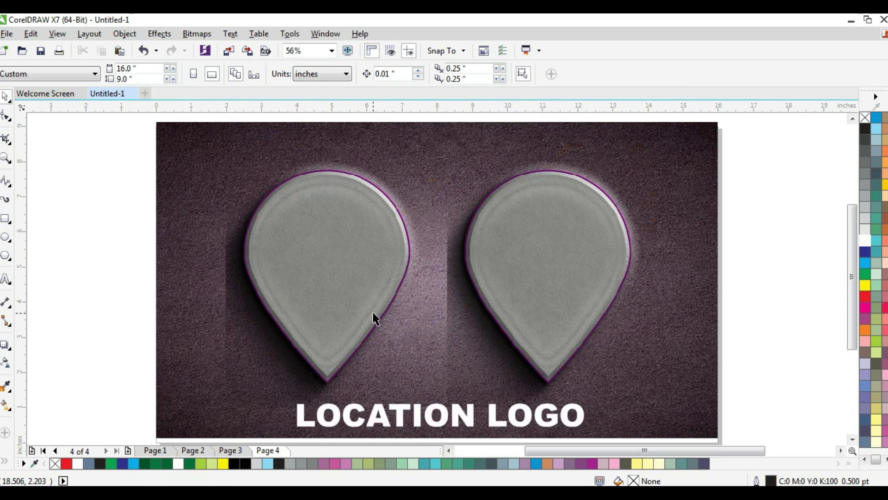
key(F9)
key(Escape)
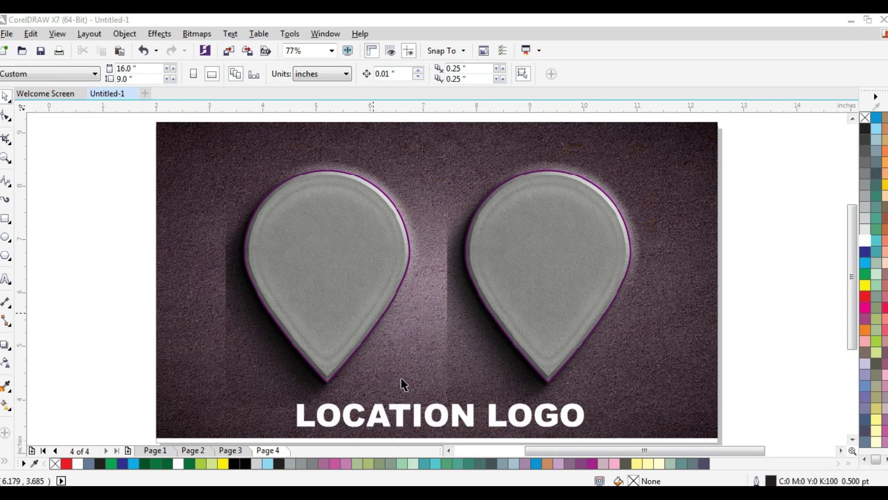